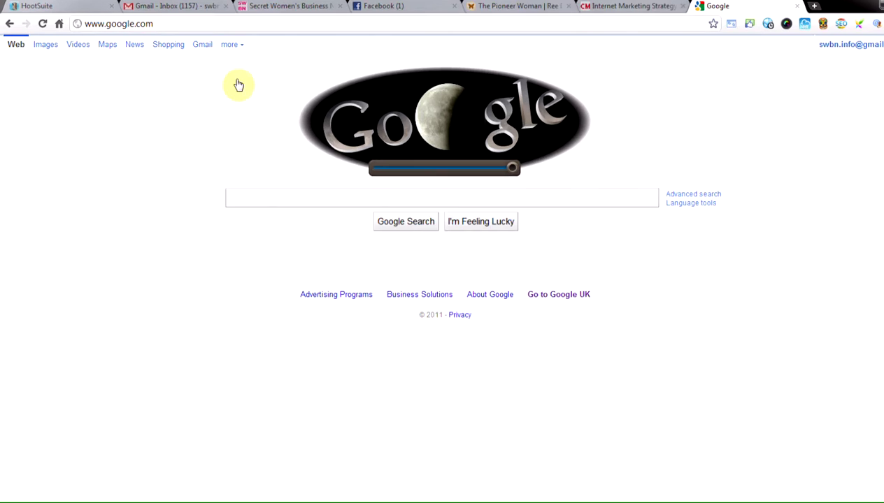
Step: Open Google Reader from the Google home page and view the "Google Alerts - swbn" feed in Expanded and again in List view
left_click(230, 45)
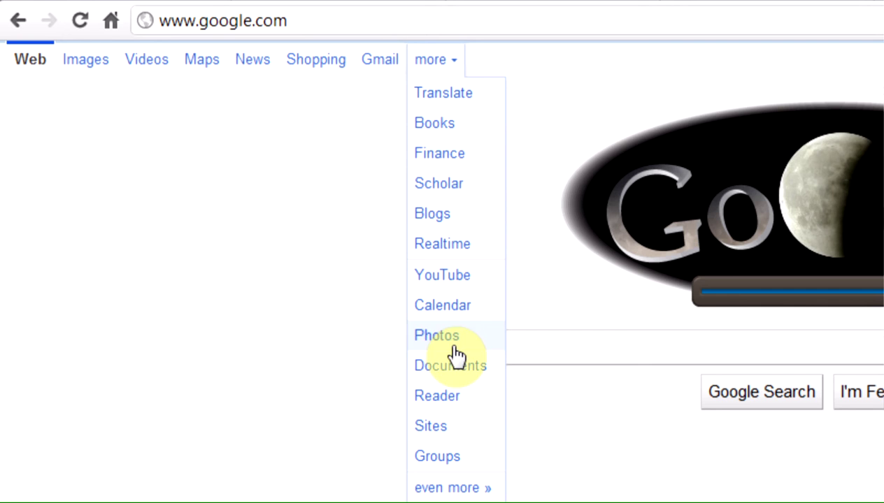
left_click(453, 404)
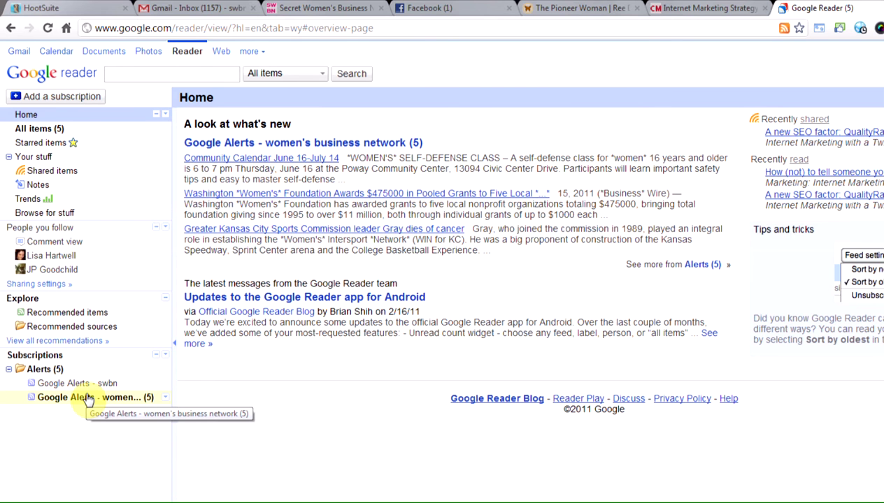
left_click(82, 386)
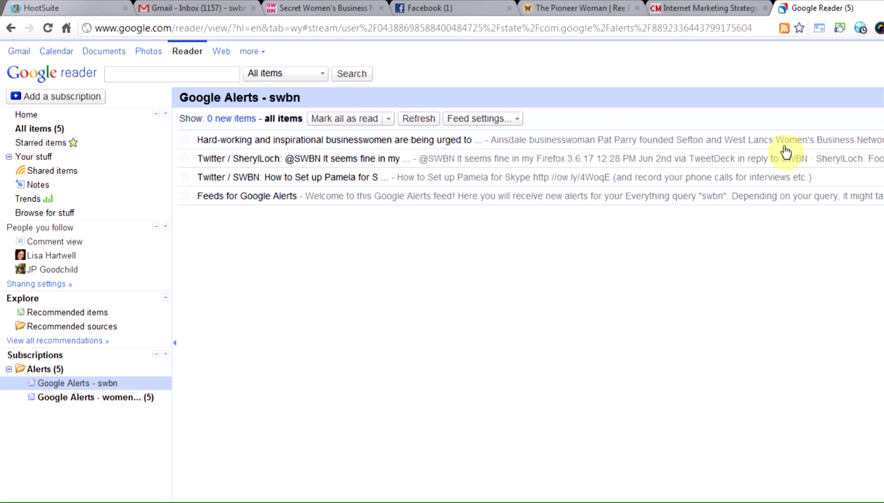
left_click(883, 97)
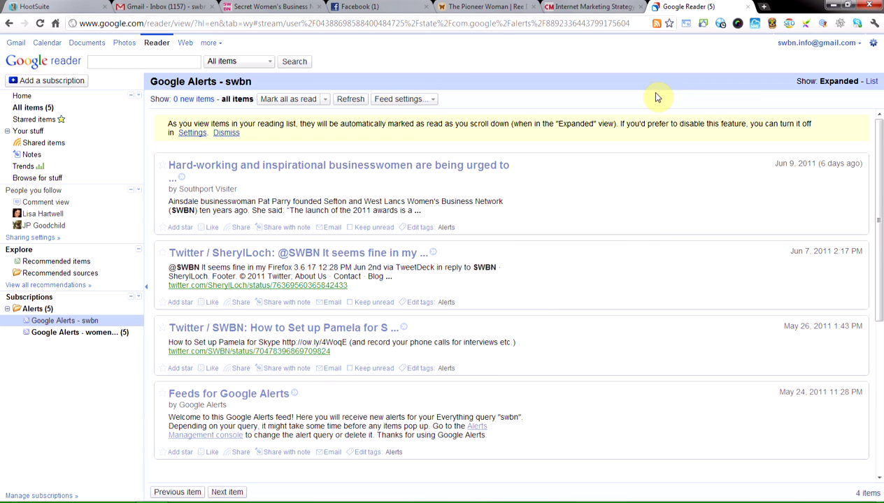
left_click(871, 81)
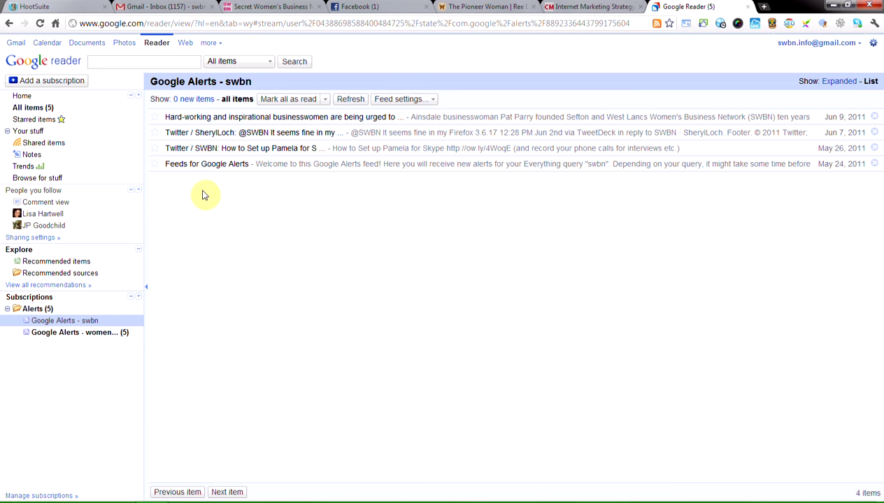
Step: Preview the Community Calendar June 16-July 14 item in the women's business network alerts feed and mark all items in the feed as read
left_click(86, 334)
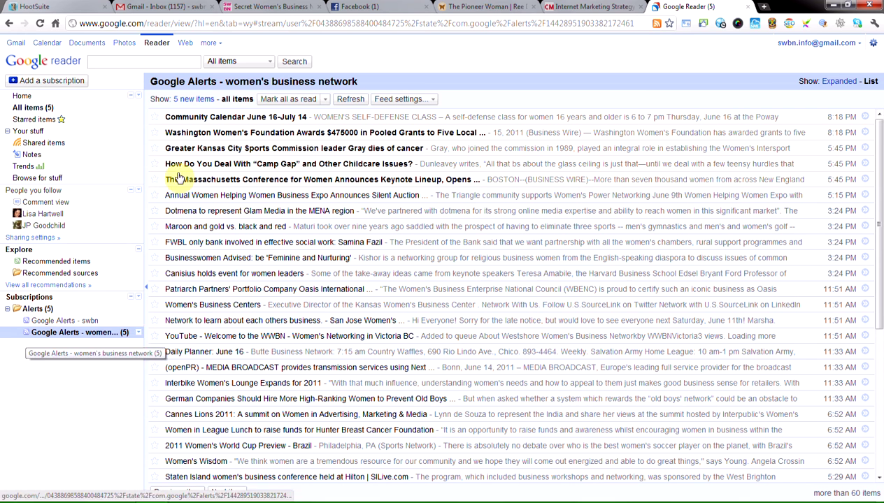
left_click(268, 117)
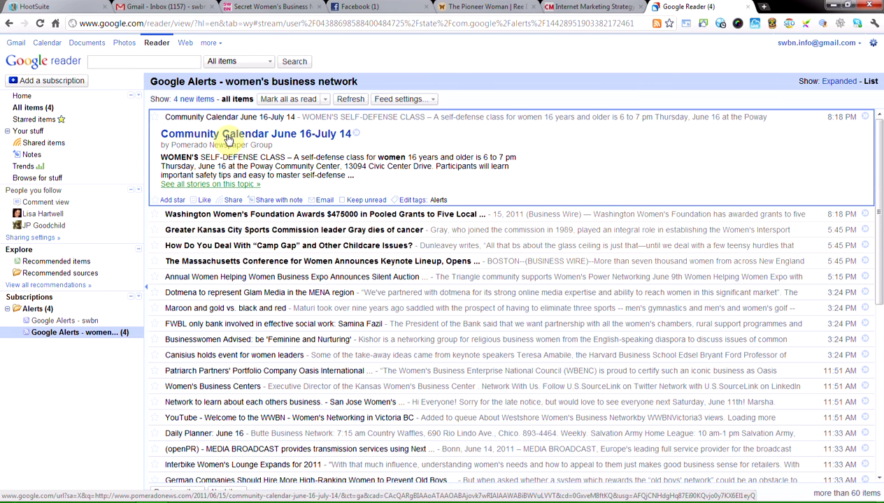
left_click(349, 118)
left_click(288, 100)
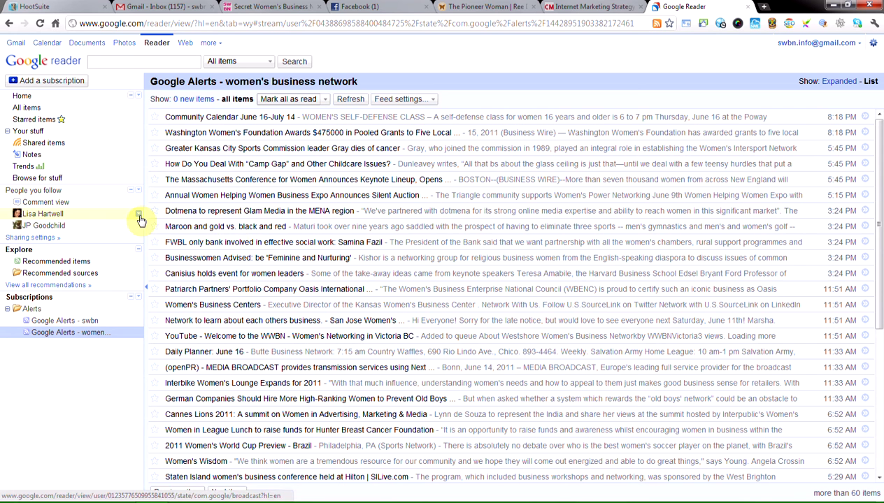
left_click(13, 82)
left_click(578, 6)
left_click(181, 23)
right_click(181, 24)
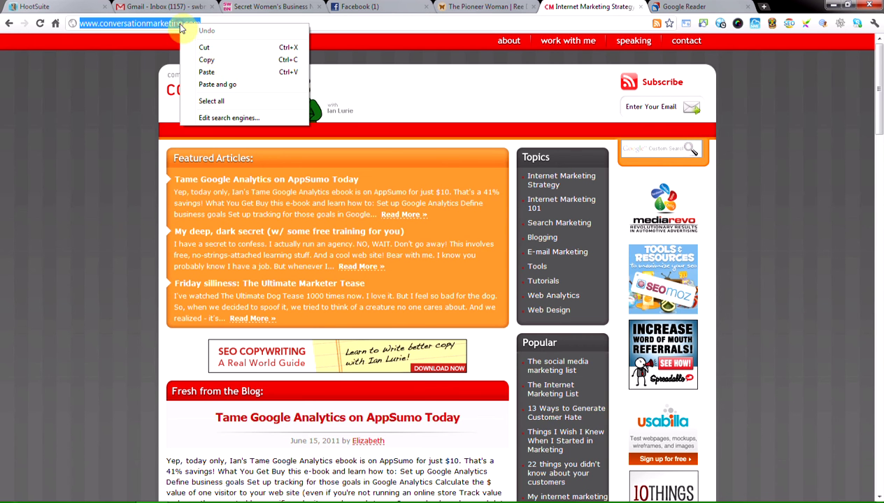
left_click(213, 60)
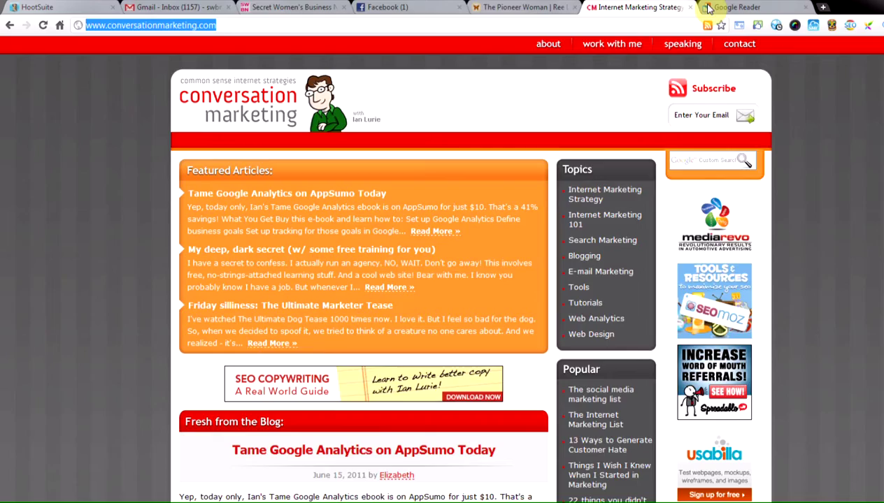
left_click(693, 7)
right_click(185, 250)
left_click(248, 397)
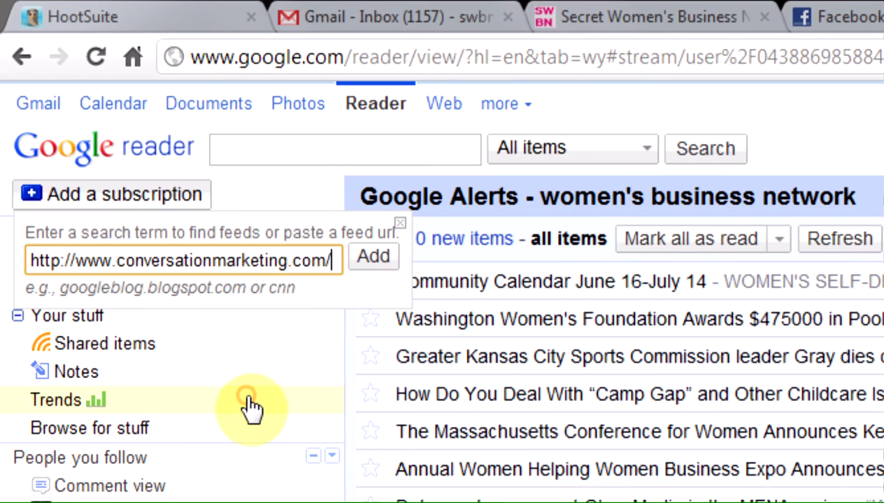
left_click(367, 257)
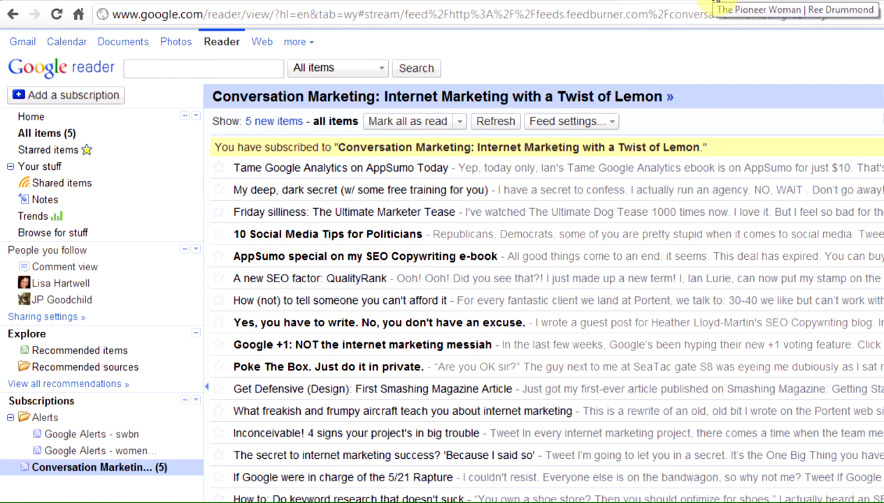
Step: Switch to the Pioneer Woman site and open its Confessions section
left_click(714, 3)
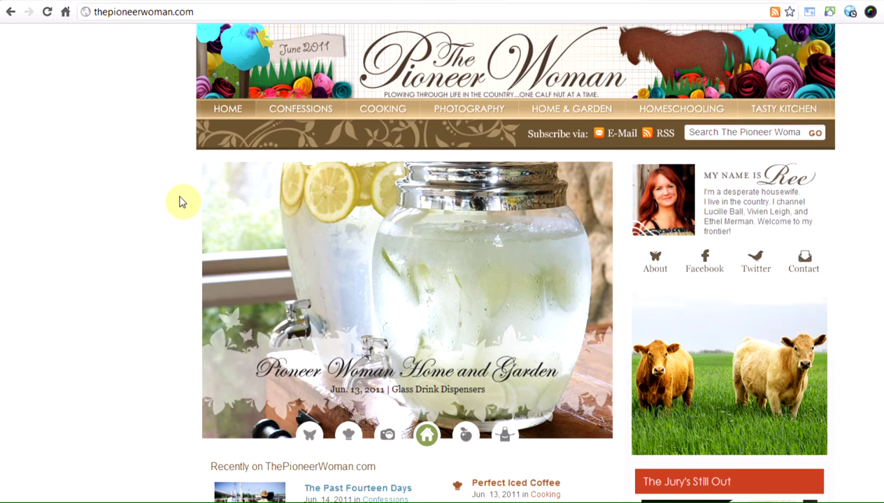
left_click(309, 435)
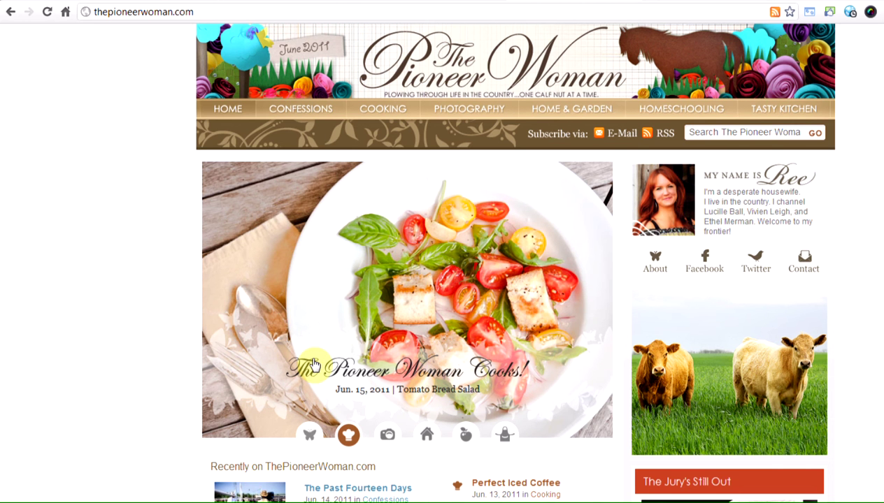
left_click(310, 436)
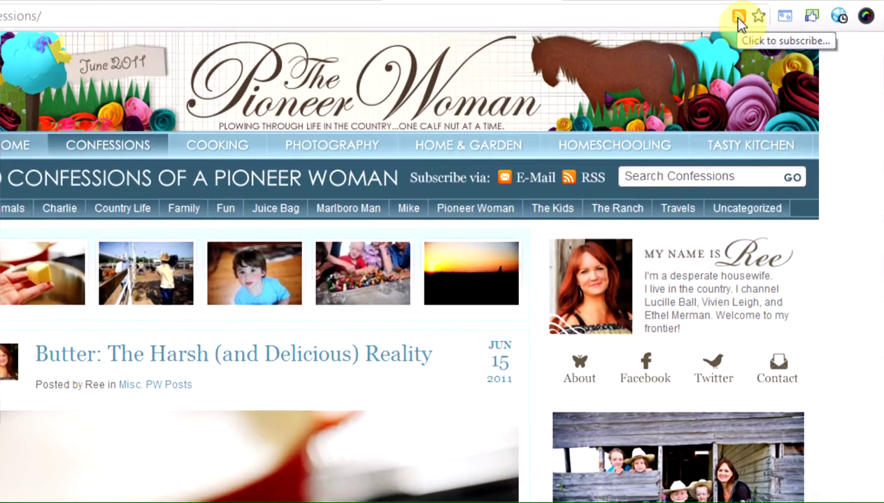
Step: Subscribe to the Confessions of a Pioneer Woman posts feed, not the comments feed, choosing Google Reader as the reader
left_click(774, 12)
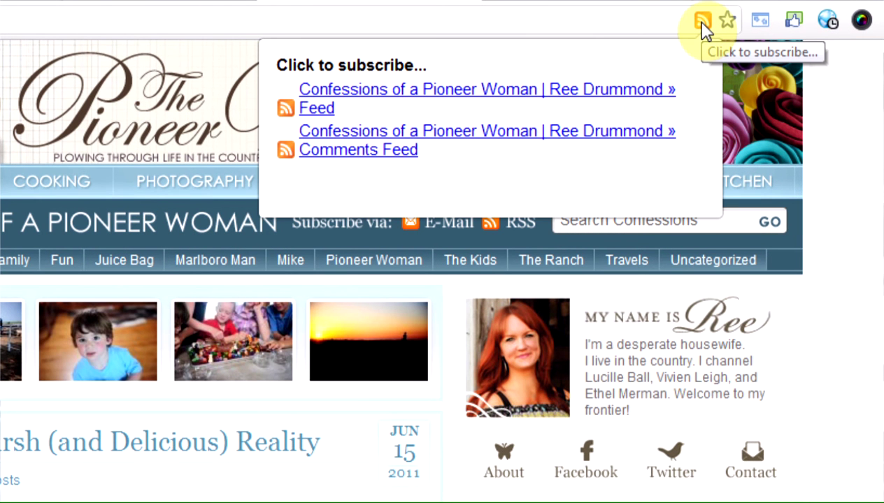
left_click(349, 98)
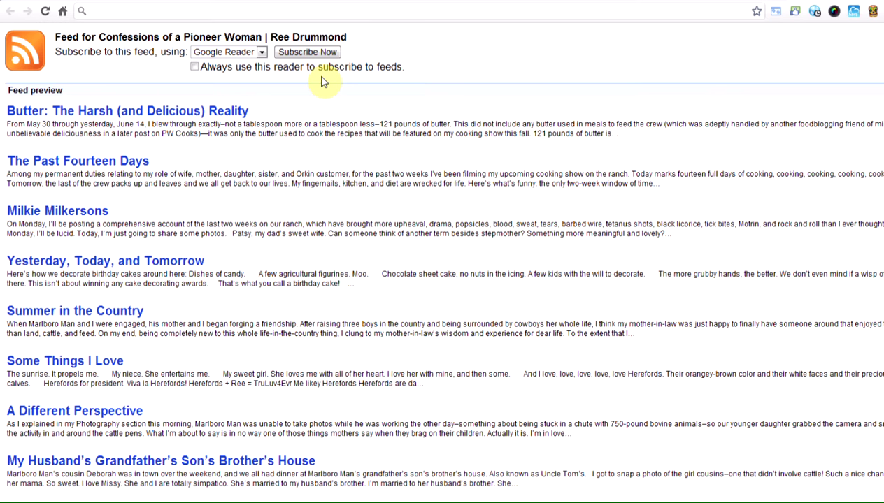
left_click(213, 54)
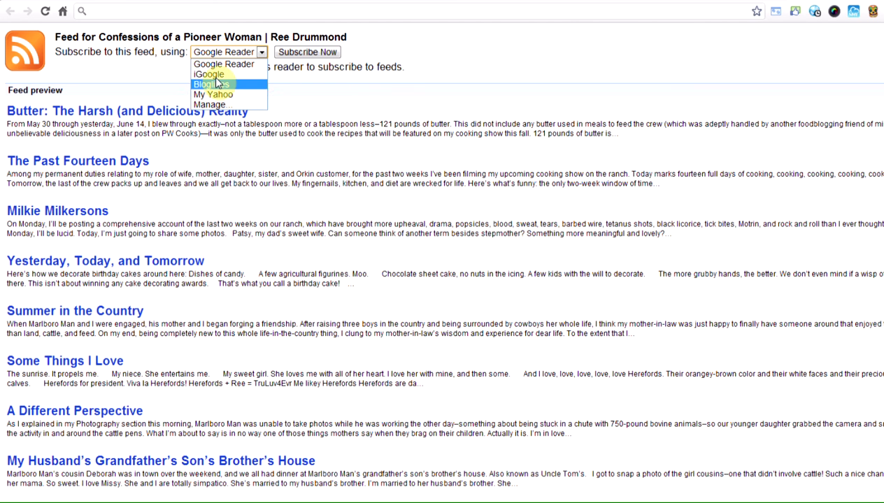
left_click(216, 64)
left_click(301, 56)
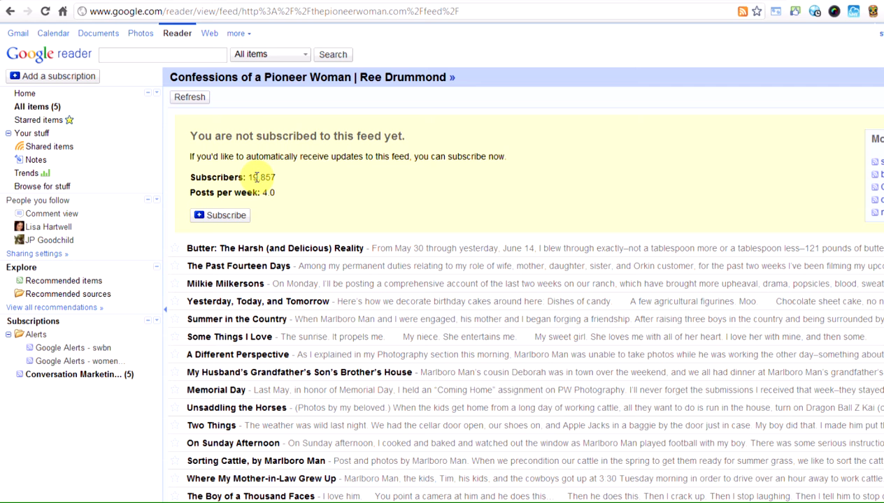
left_click(219, 218)
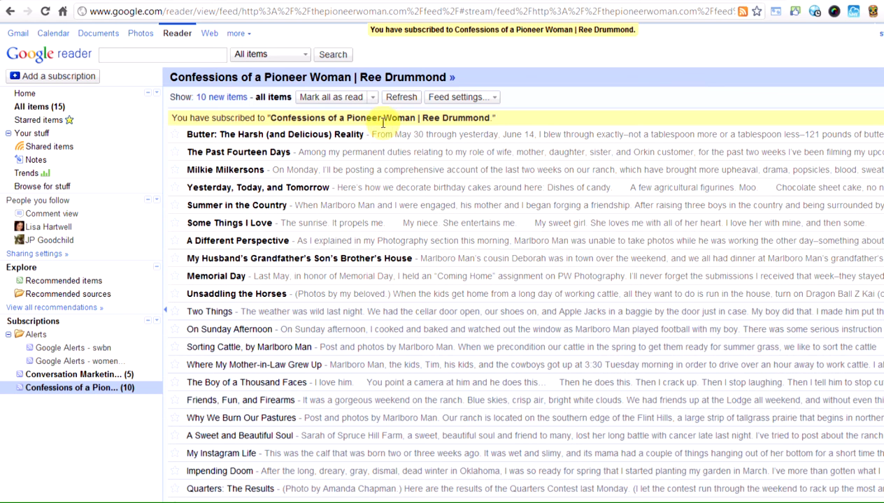
Step: Read the "Milkie Milkersons" post to its end and inspect its Share with note form without posting anything
left_click(370, 174)
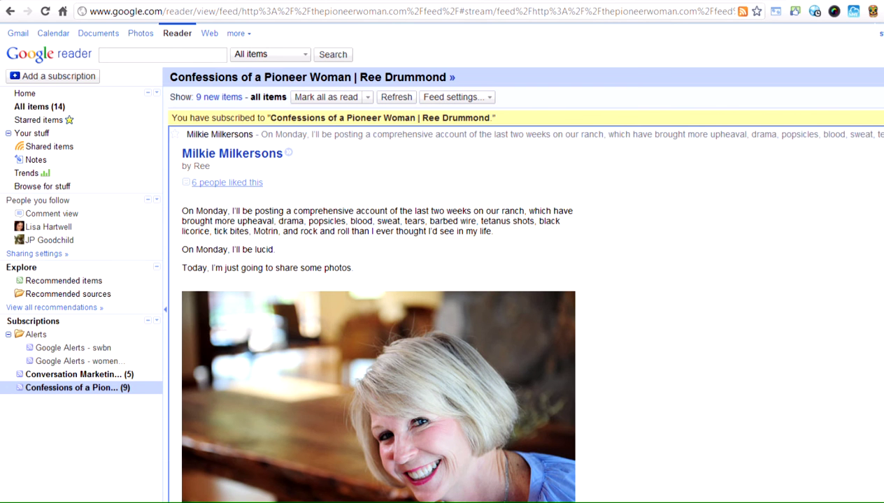
scroll(517, 314, "down", 5)
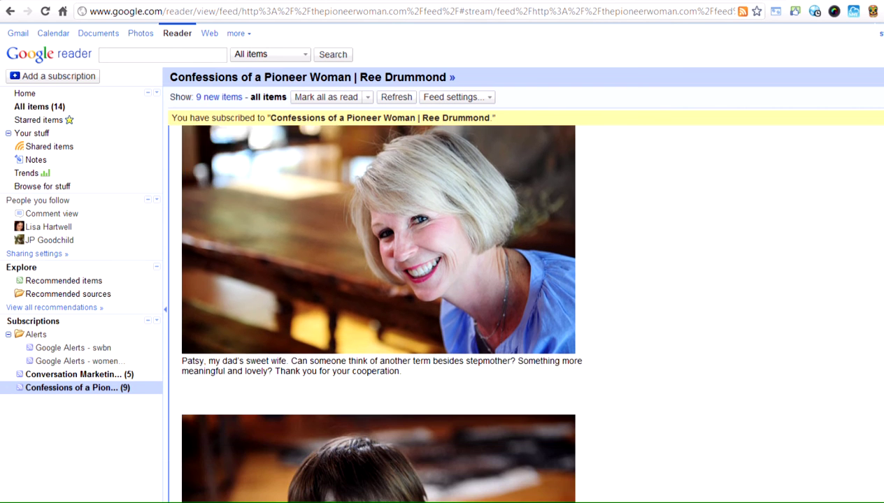
scroll(378, 311, "down", 15)
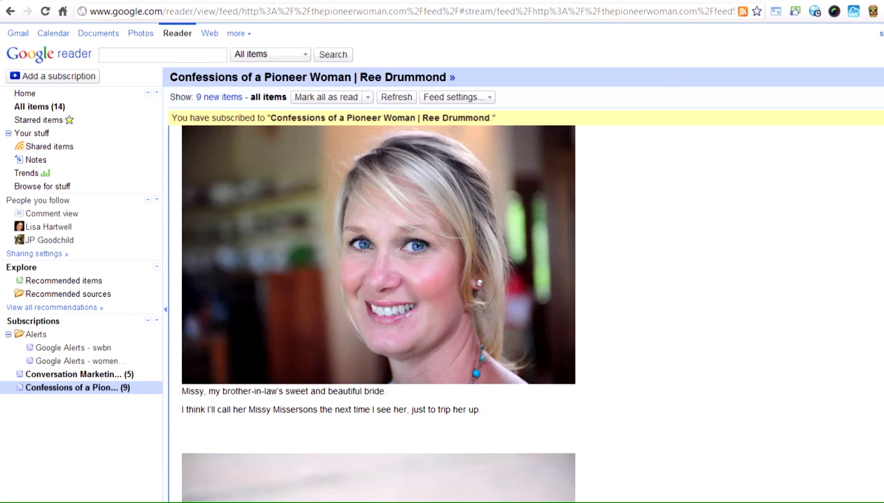
scroll(378, 338, "down", 10)
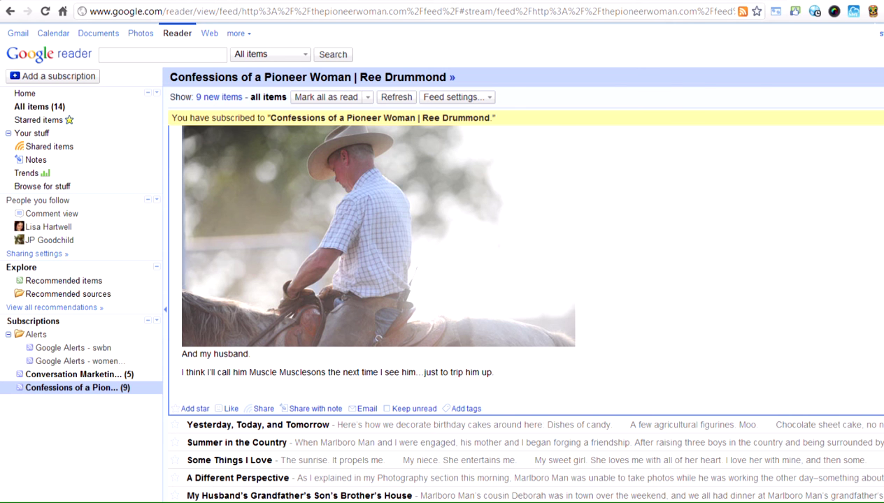
scroll(578, 227, "up", 20)
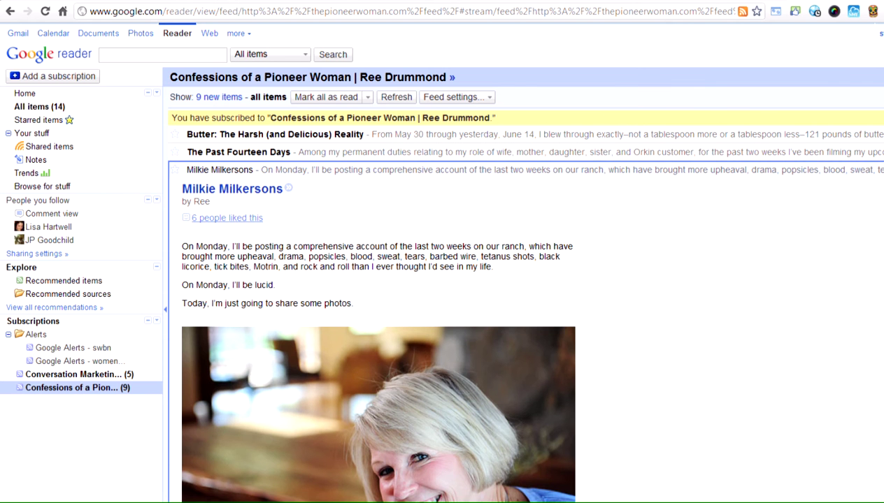
scroll(378, 311, "down", 15)
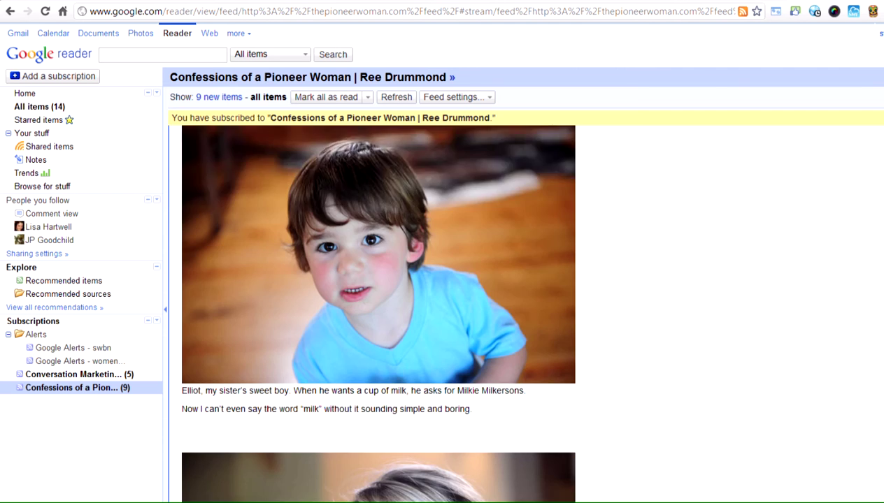
scroll(377, 311, "down", 5)
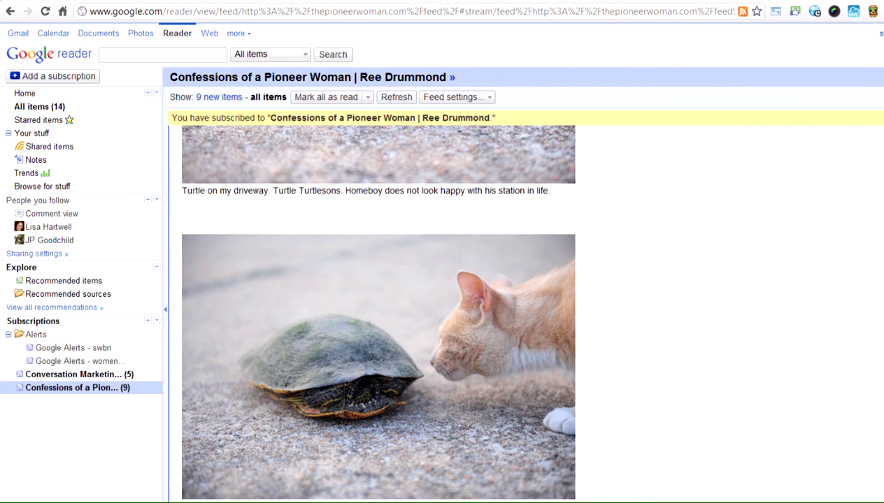
scroll(377, 311, "down", 12)
scroll(377, 279, "down", 10)
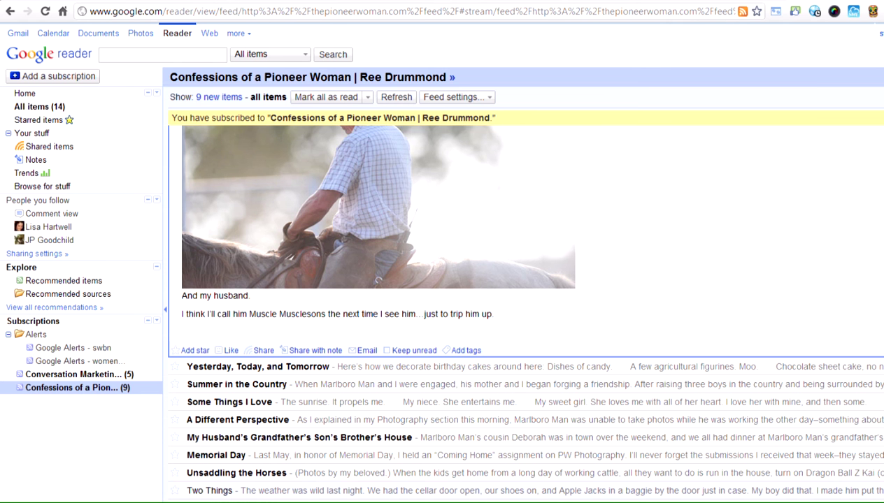
scroll(518, 311, "down", 1)
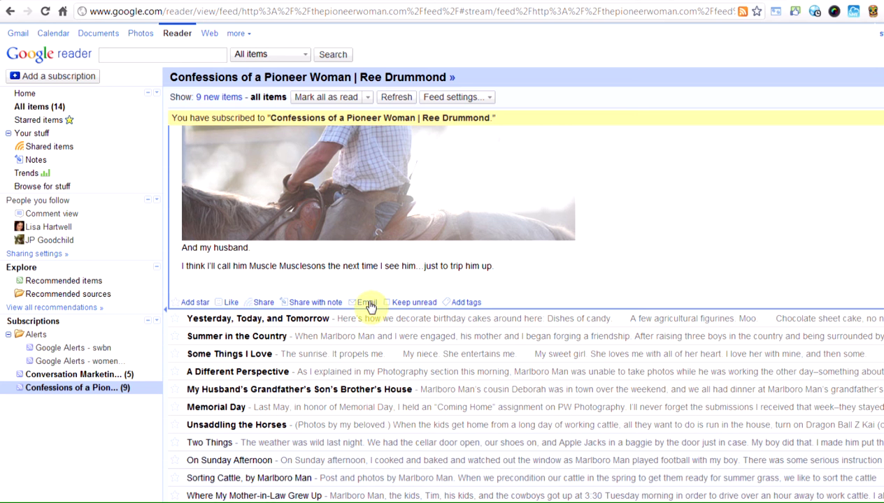
left_click(323, 308)
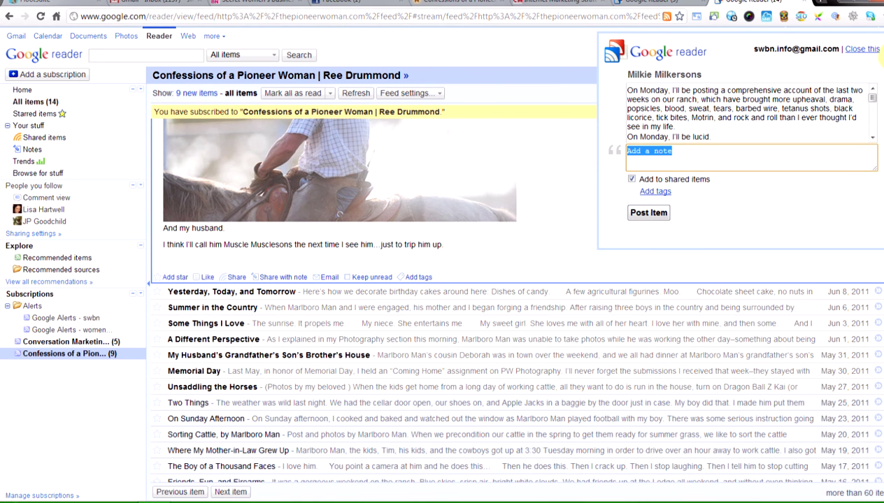
left_click(863, 50)
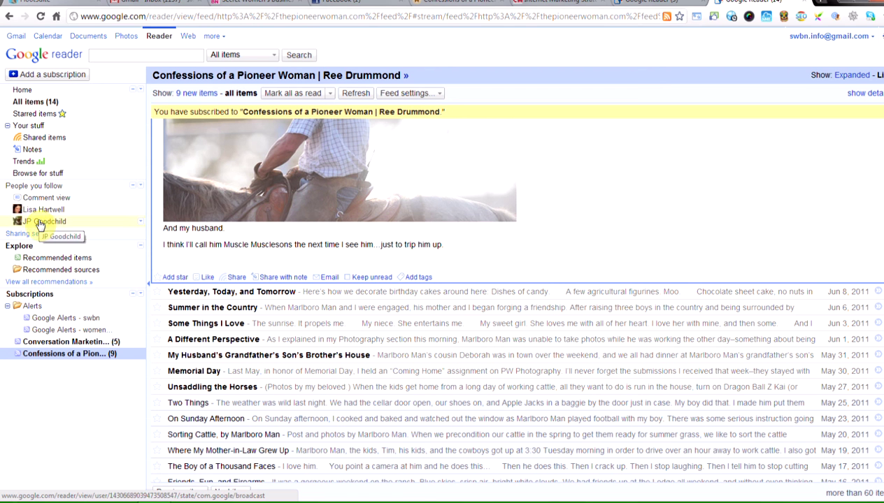
Step: Review the People you follow page and the visibility options for shared items in the sharing settings, leaving Public selected
left_click(40, 188)
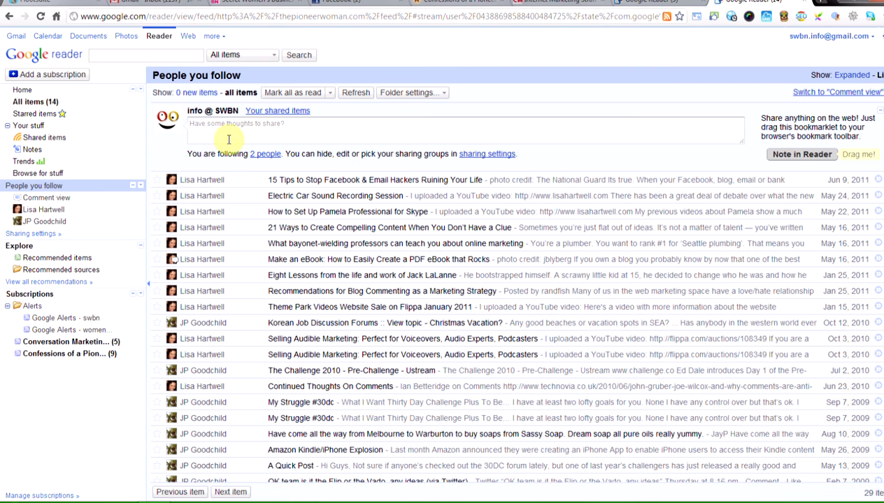
left_click(489, 156)
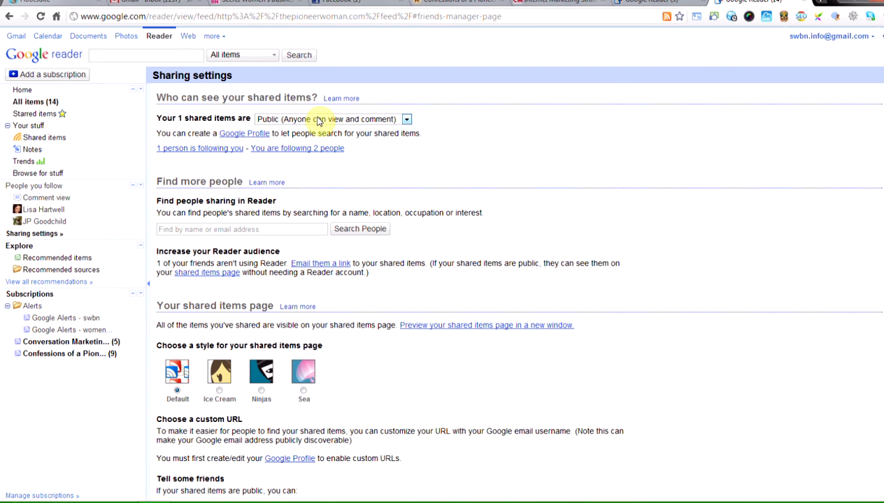
left_click(385, 121)
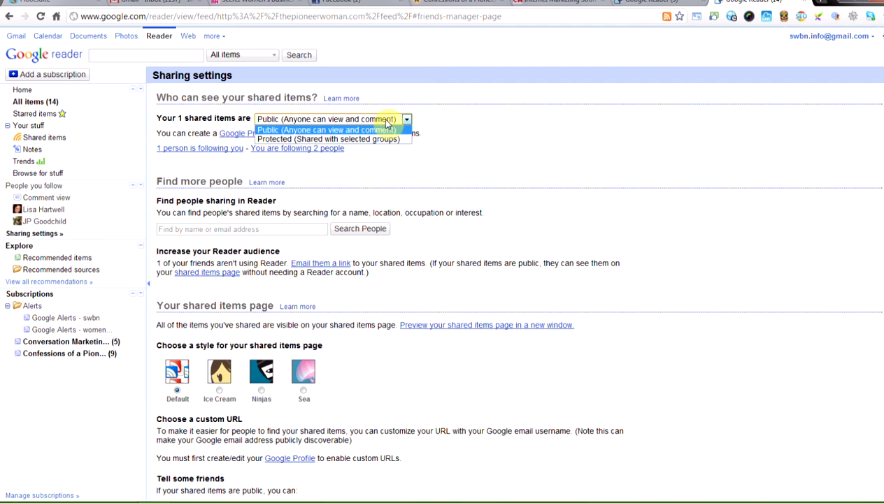
left_click(484, 132)
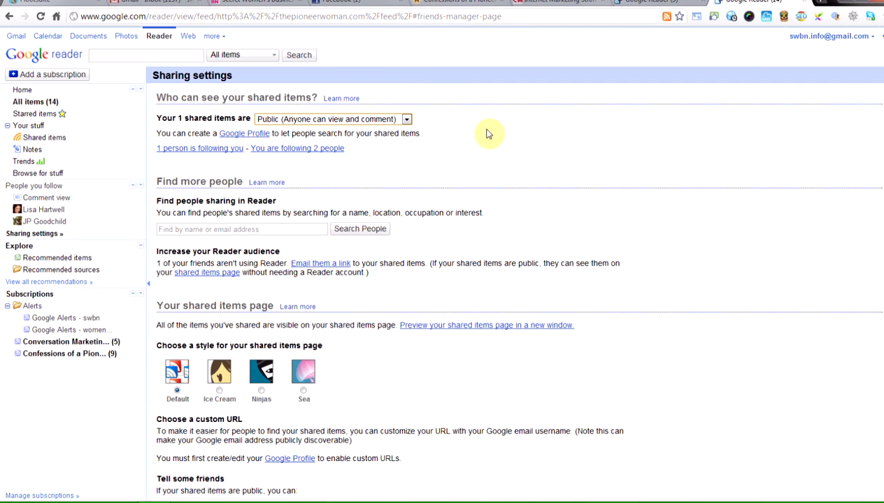
Step: Find a contact by e-mail address in the sharing settings' people search and follow them
left_click(234, 228)
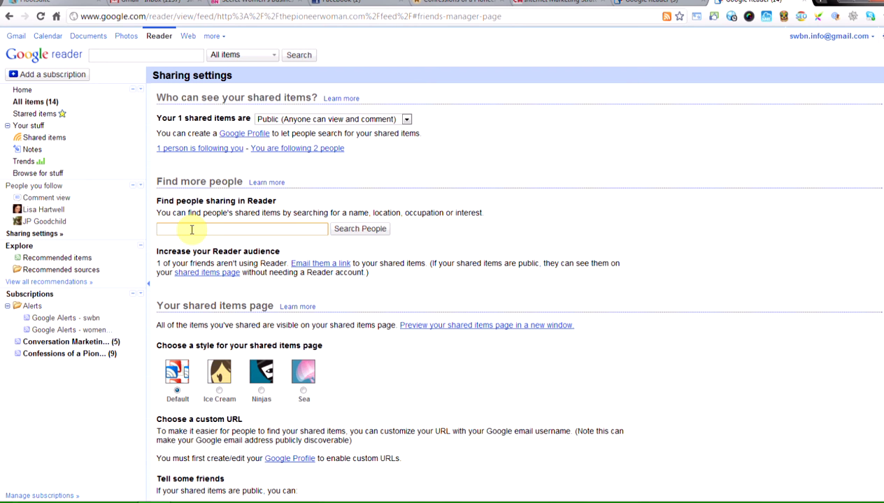
type("gram")
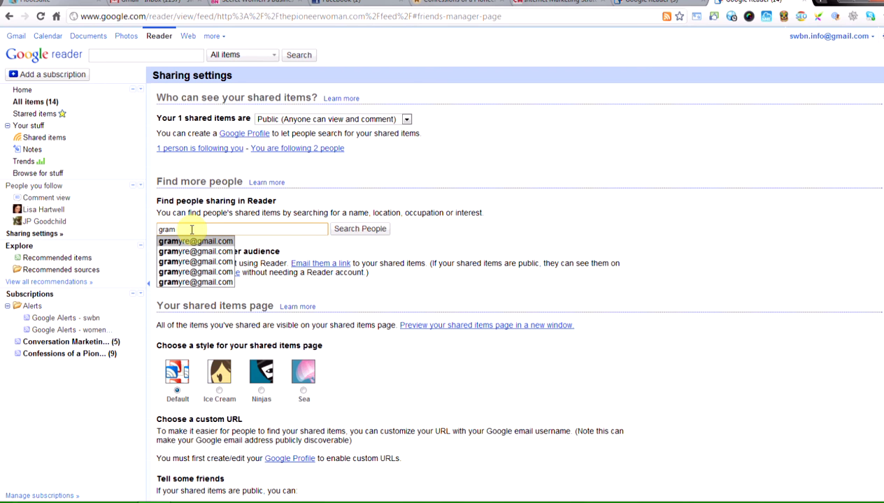
left_click(195, 241)
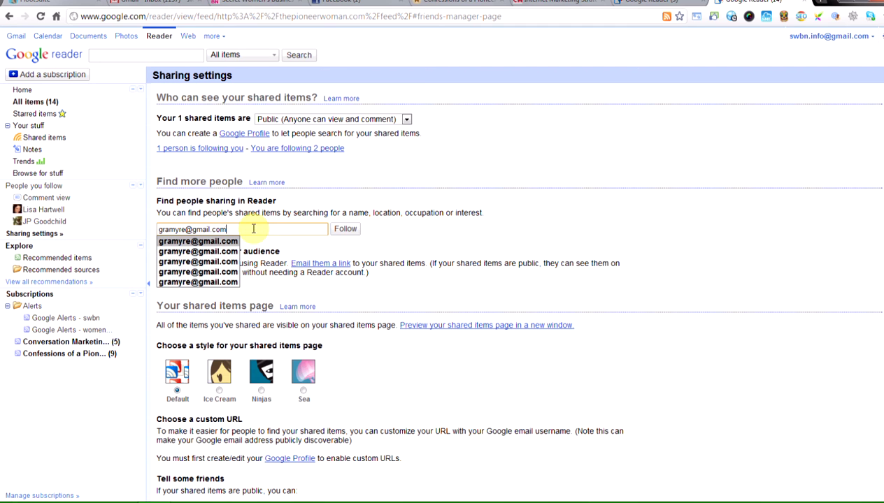
left_click(344, 231)
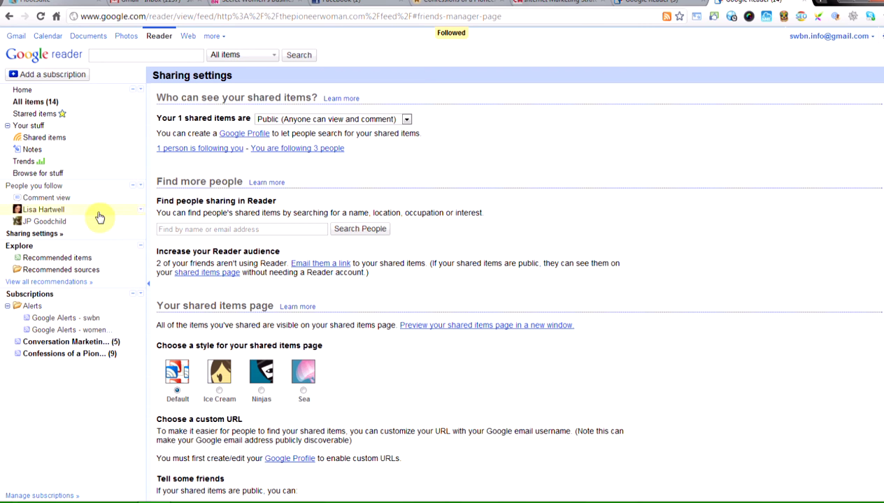
Step: Review the People you follow list and its Comment view for the followed contacts' shared items
left_click(43, 186)
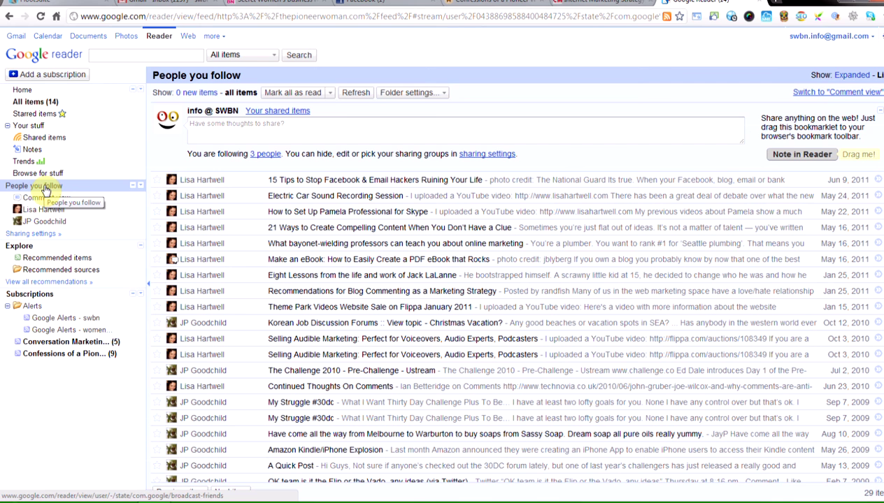
left_click(42, 198)
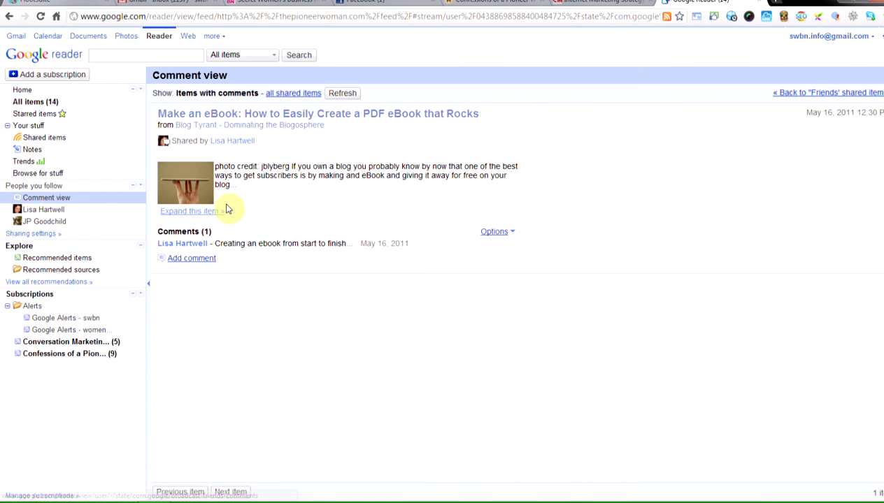
left_click(46, 187)
Step: Return to the sharing settings, look up the contact again, and follow them using another suggested e-mail entry
left_click(492, 157)
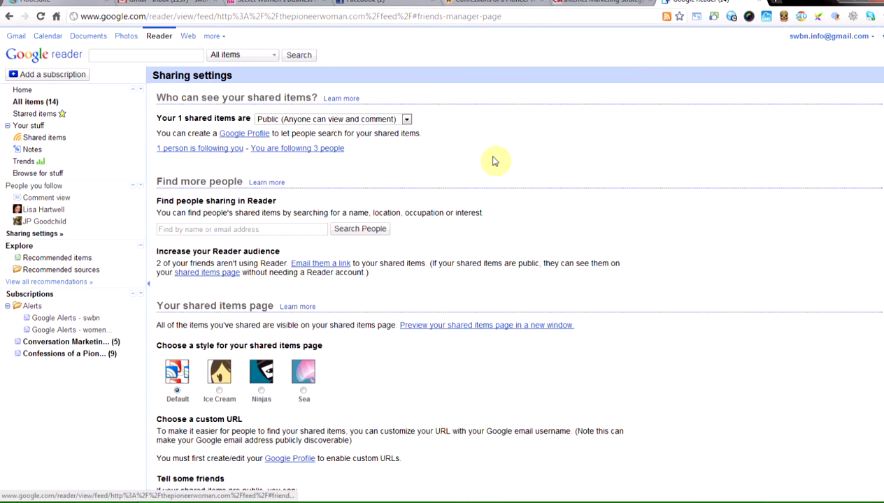
left_click(148, 228)
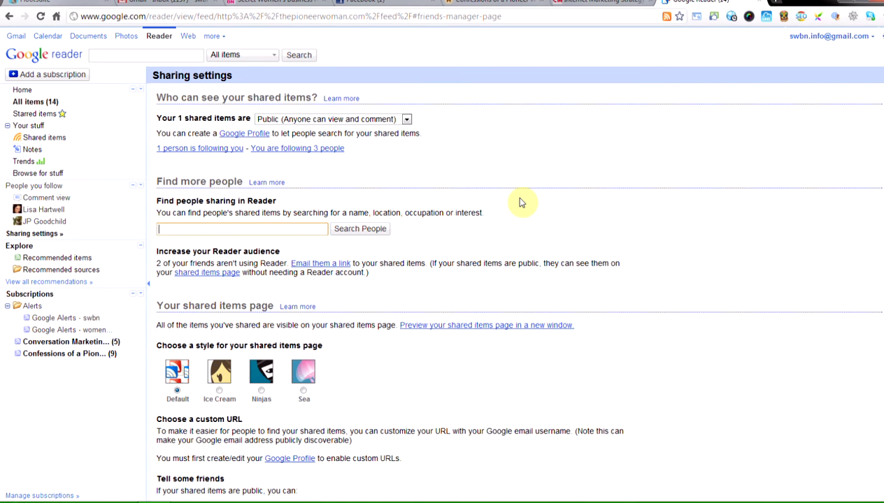
type("gra")
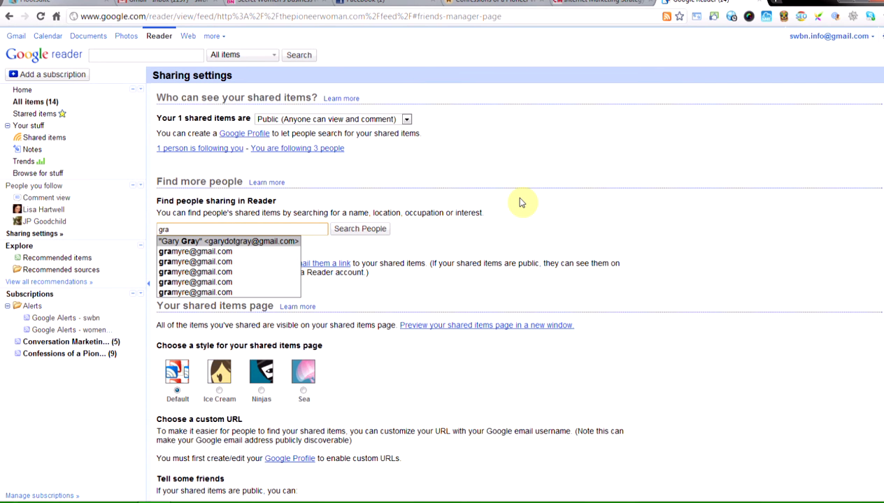
left_click(171, 251)
left_click(348, 228)
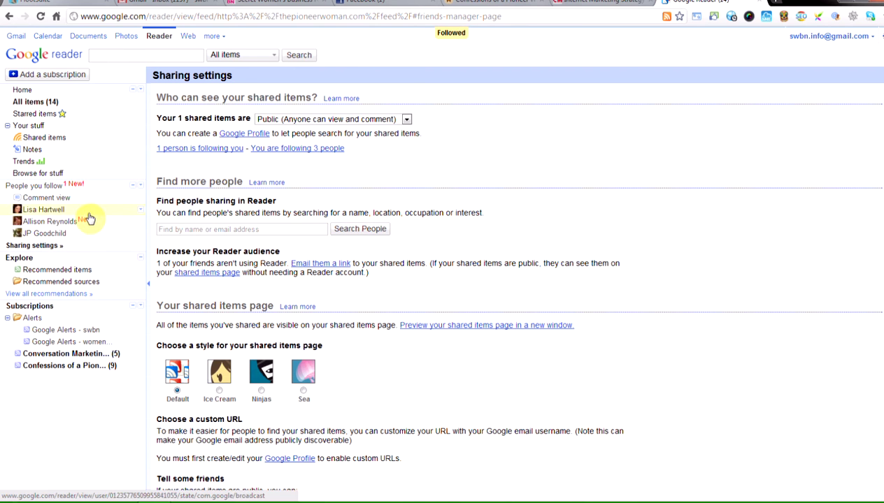
Step: Look through the newly followed contact's shared items and the combined People you follow list
left_click(54, 221)
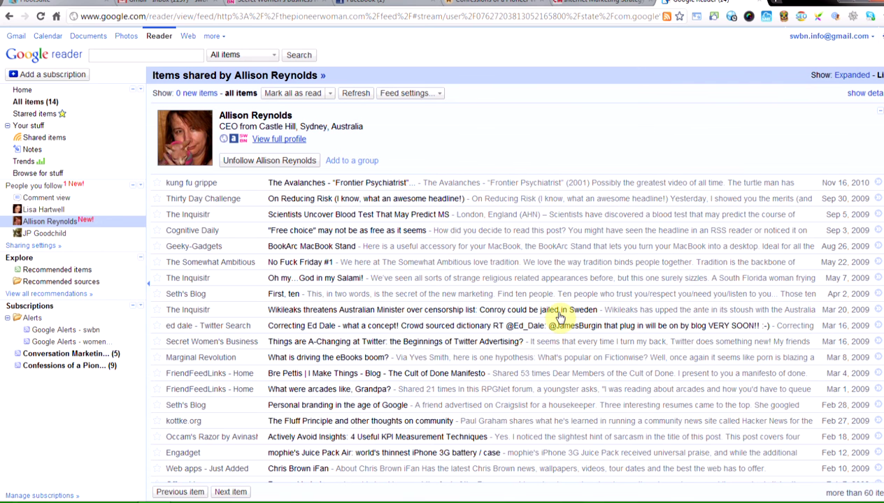
left_click(44, 187)
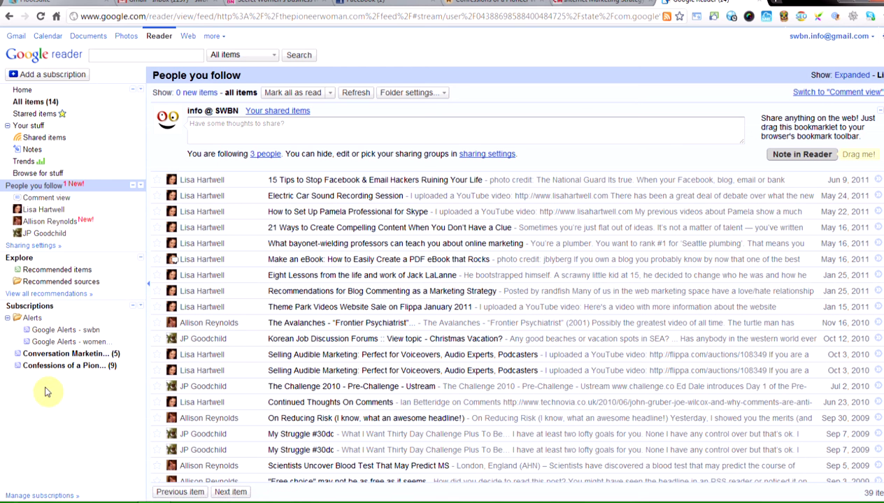
Step: File the Conversation Marketing subscription in a new folder named Business Stuff
left_click(32, 319)
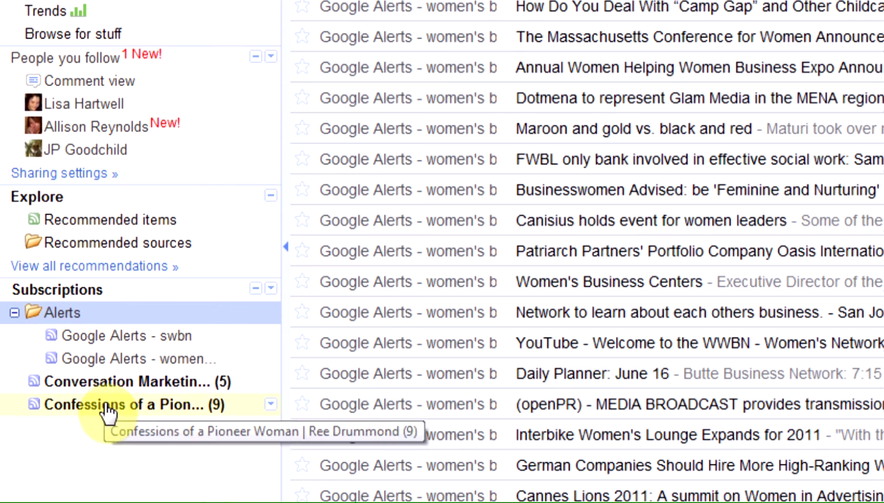
left_click(104, 385)
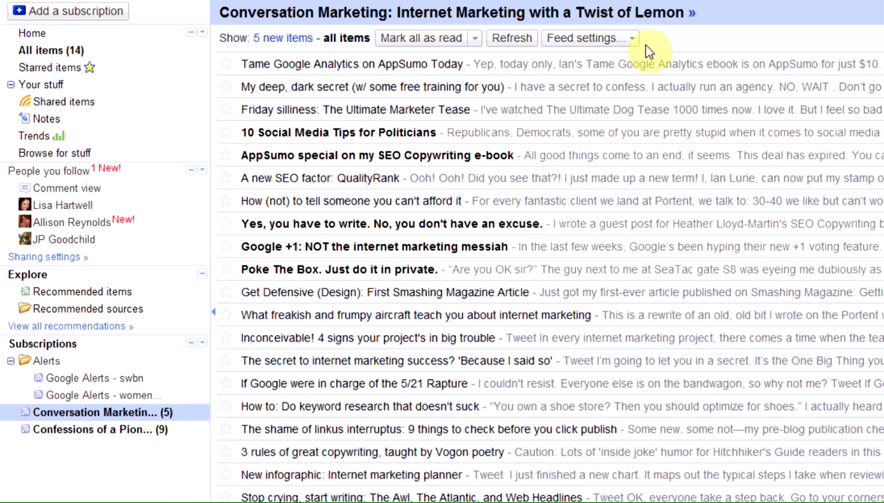
left_click(629, 40)
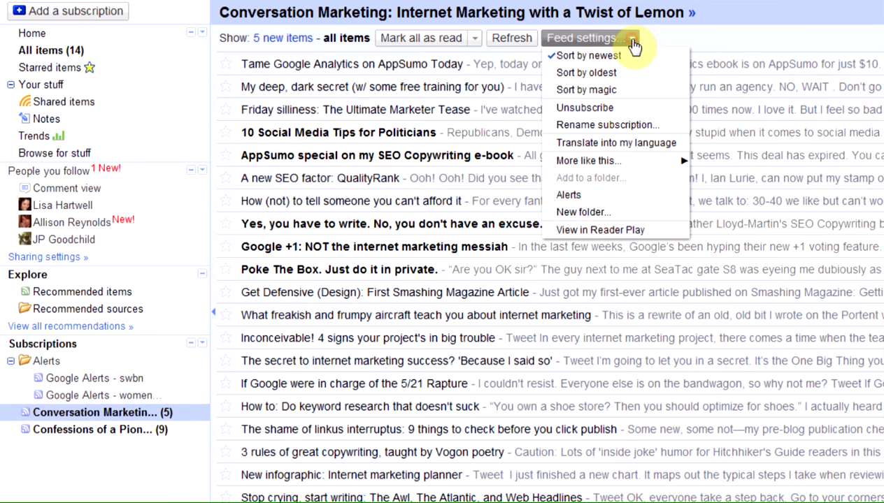
left_click(575, 211)
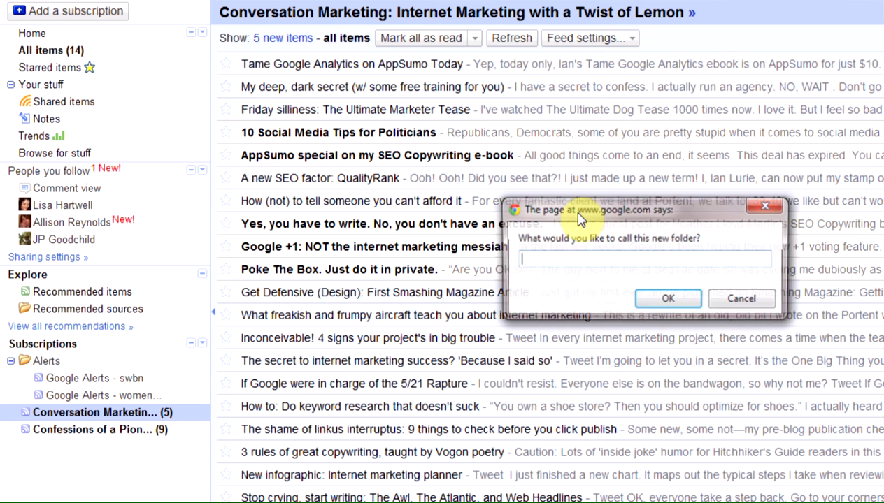
type("Business Stuff")
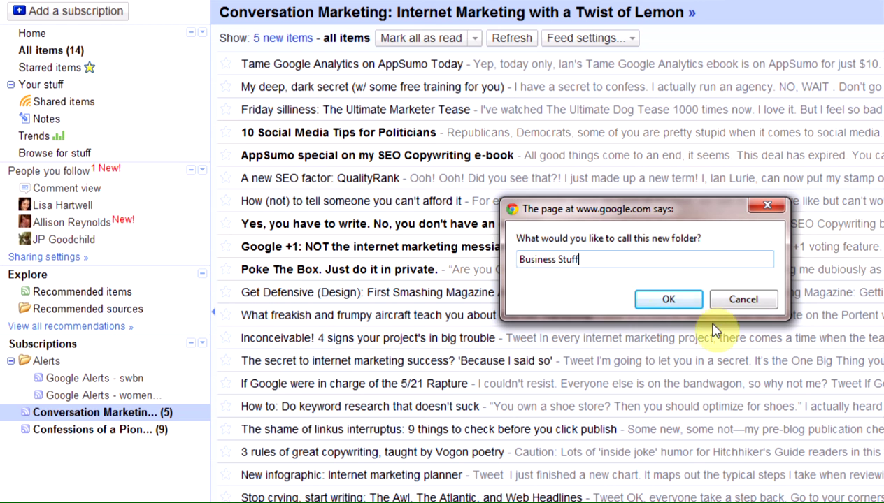
left_click(667, 301)
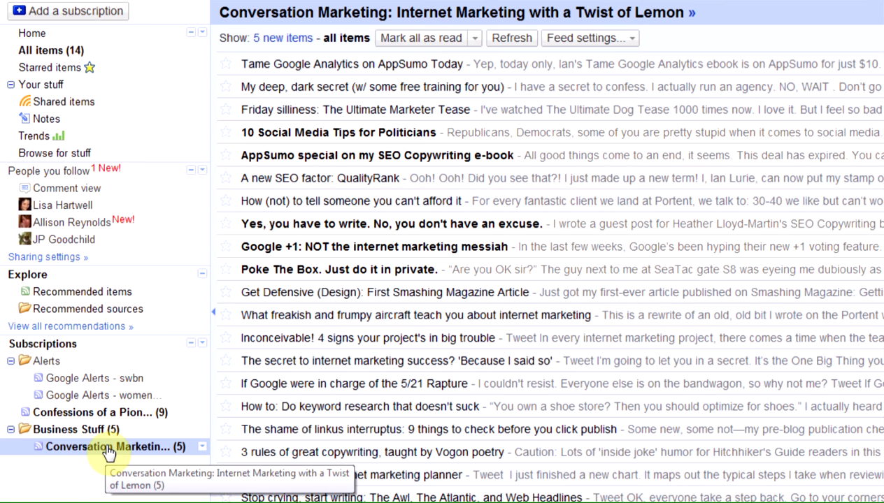
Step: File the Confessions of a Pioneer Woman subscription in a new folder named Fun Stuff
left_click(100, 415)
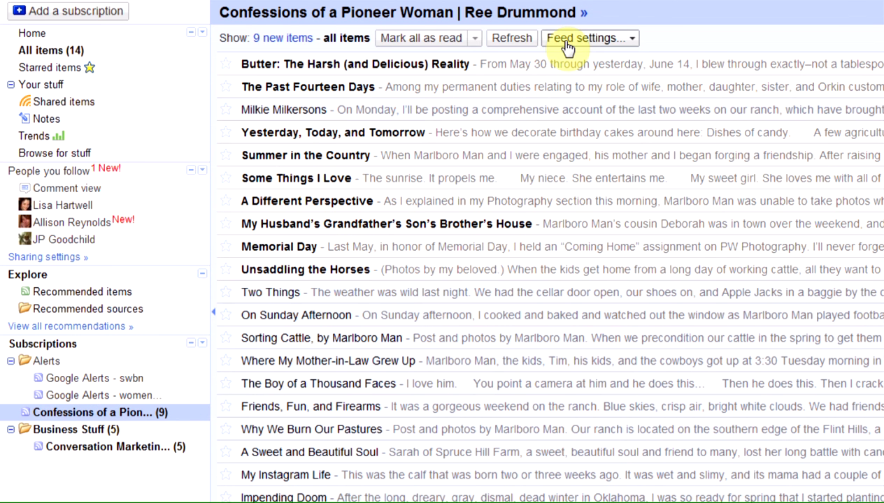
left_click(606, 40)
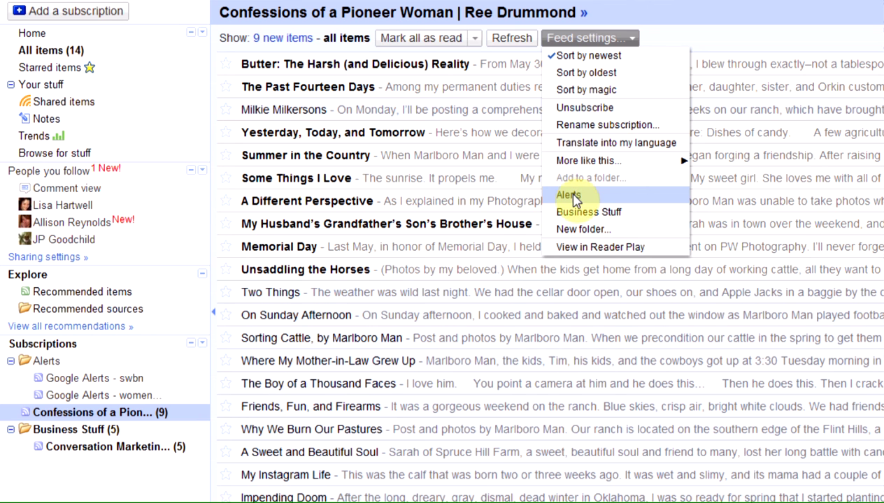
left_click(574, 232)
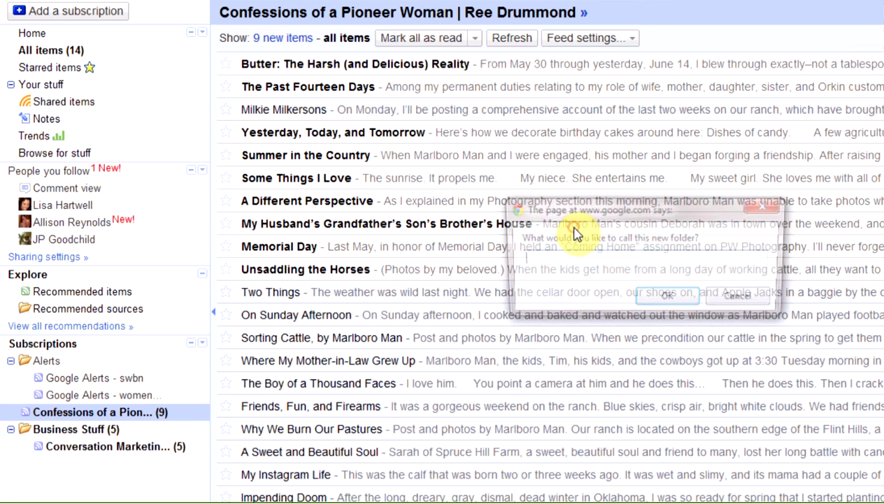
type("Fun Stuff")
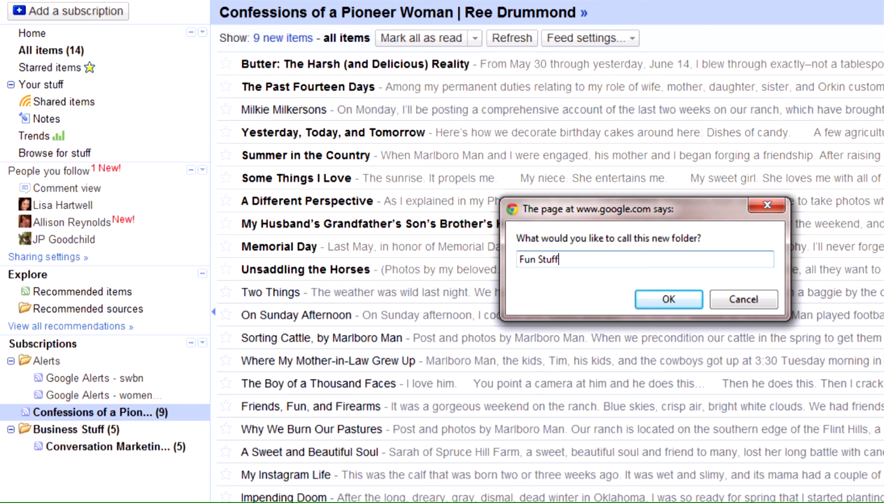
left_click(669, 301)
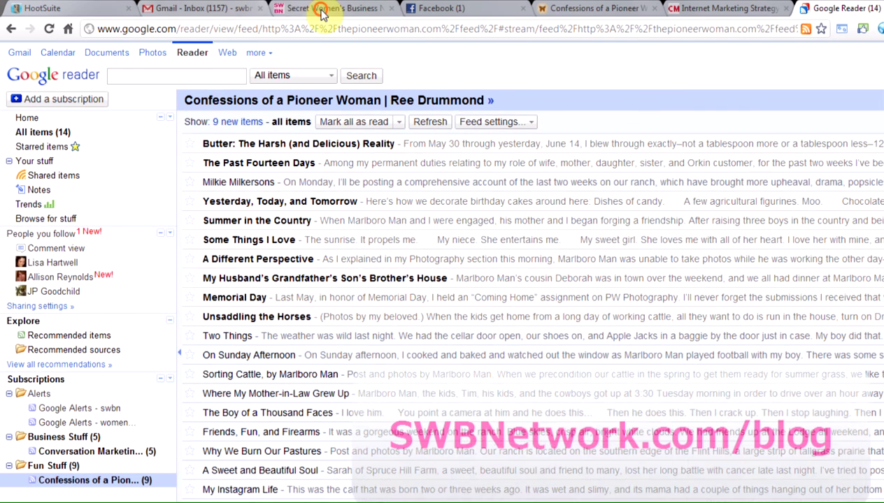
Step: Switch to the Secret Women's Business Network site and subscribe to its blog feed using Google Reader
left_click(321, 12)
left_click(806, 28)
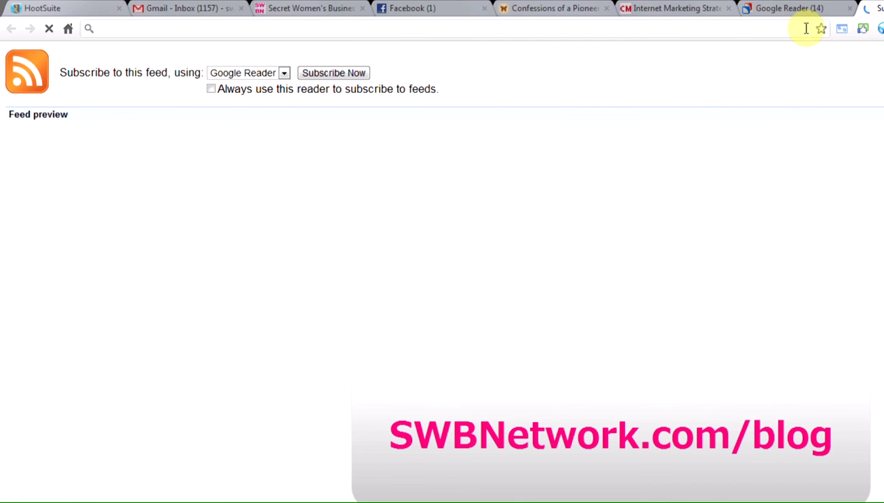
left_click(323, 75)
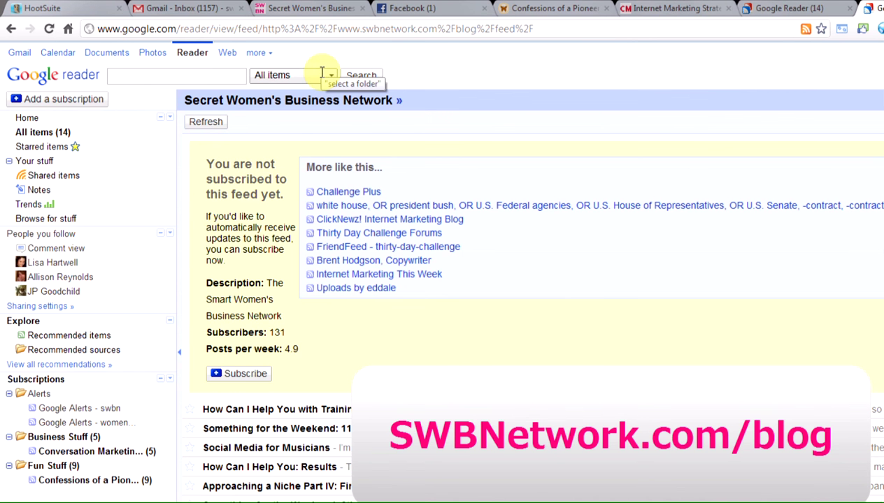
left_click(237, 376)
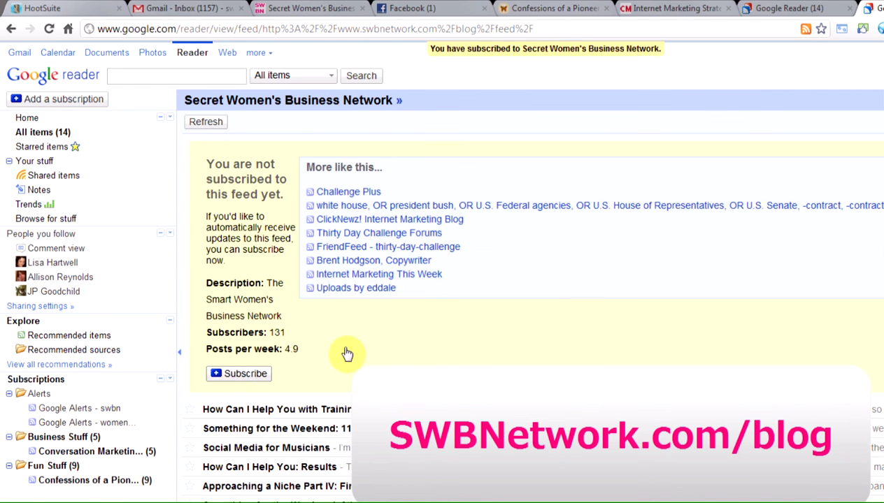